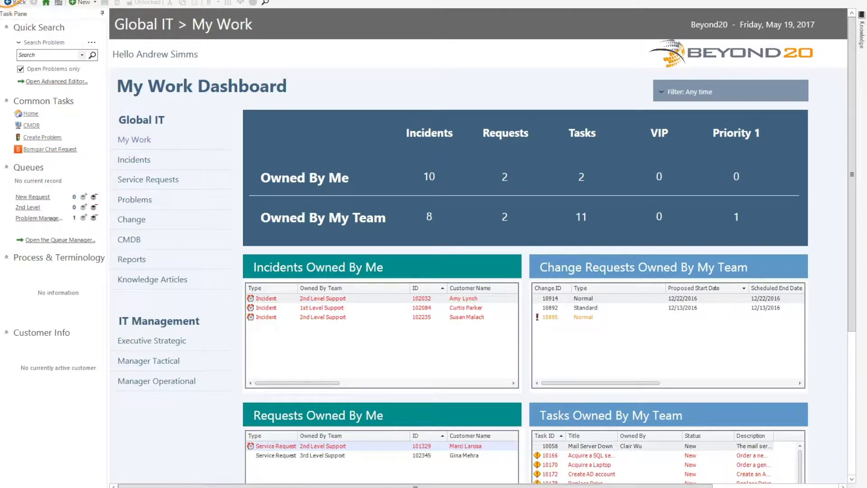
Create a new blank Problem record (10230) from the New record-type list
{"action": "left_click", "coordinate": [9, 1]}
{"action": "mouse_move", "coordinate": [27, 2]}
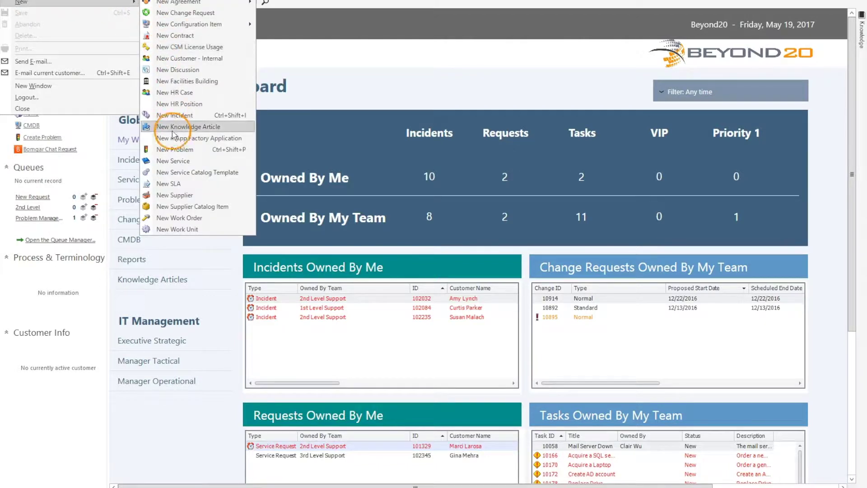
{"action": "left_click", "coordinate": [10, 2]}
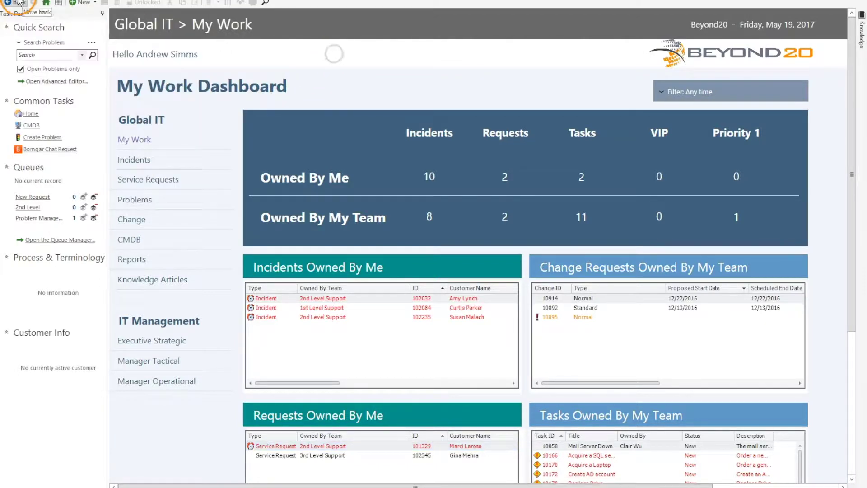
{"action": "left_click", "coordinate": [94, 3]}
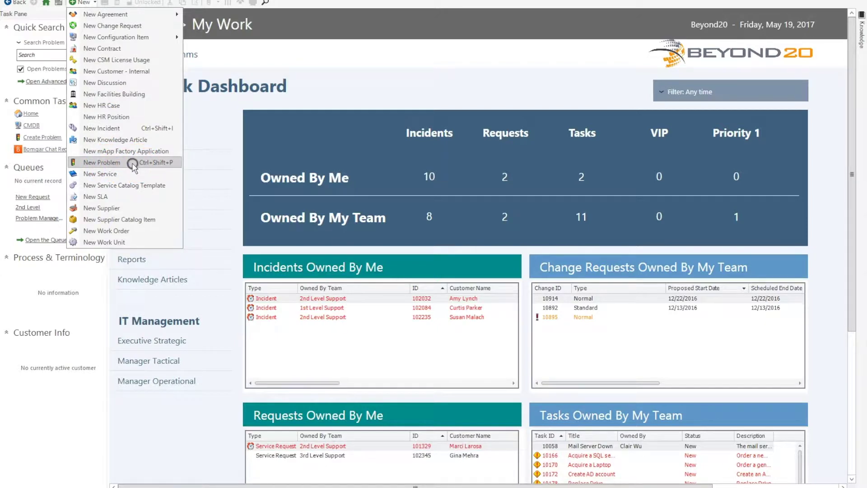
{"action": "left_click", "coordinate": [133, 164]}
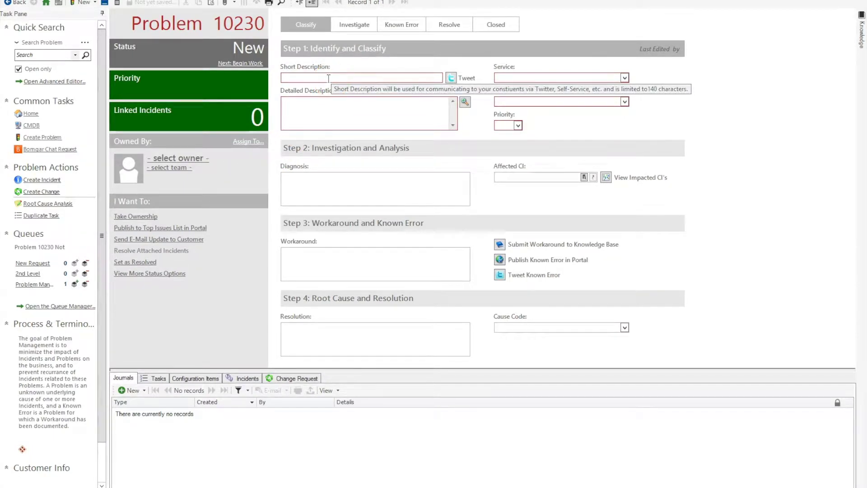
Enter short description 'Upstairs Printer not Printing' and a two-item numbered detailed description of the symptoms
{"action": "left_click", "coordinate": [323, 77]}
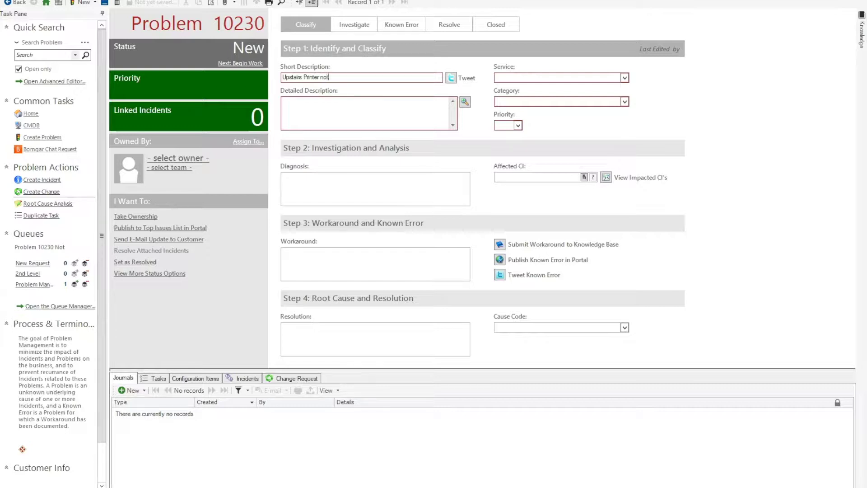
{"action": "key", "text": "Tab"}
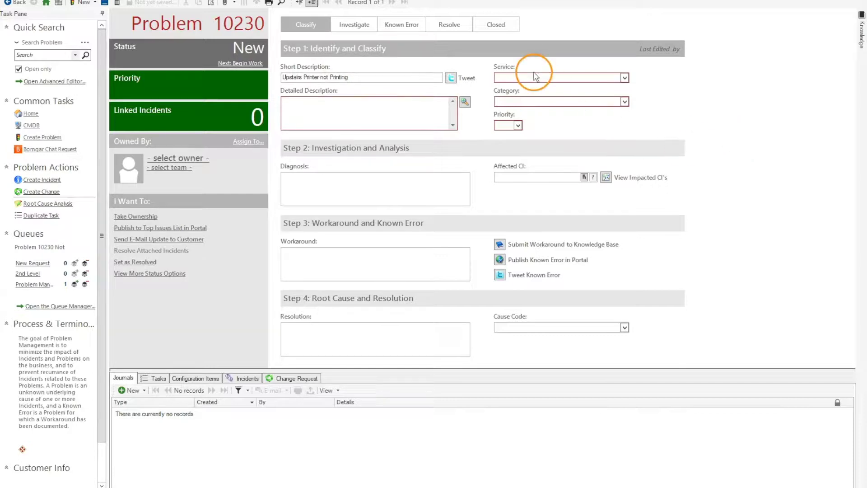
{"action": "left_click", "coordinate": [465, 103]}
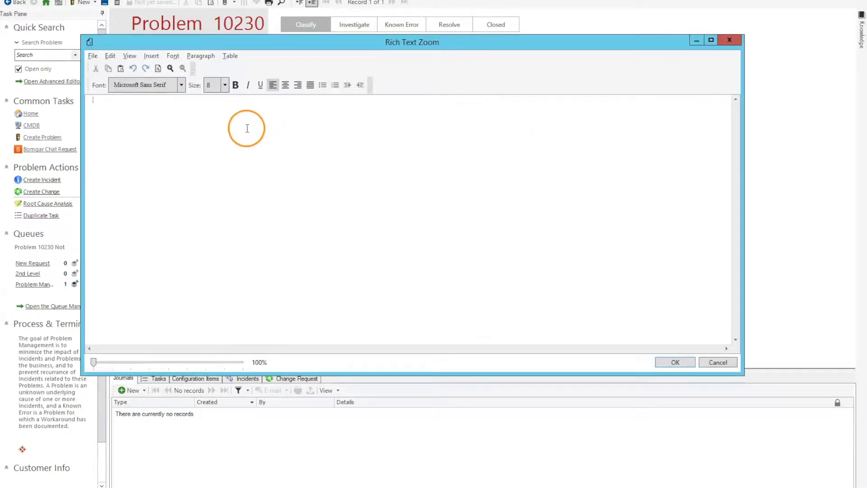
{"action": "left_click", "coordinate": [335, 87]}
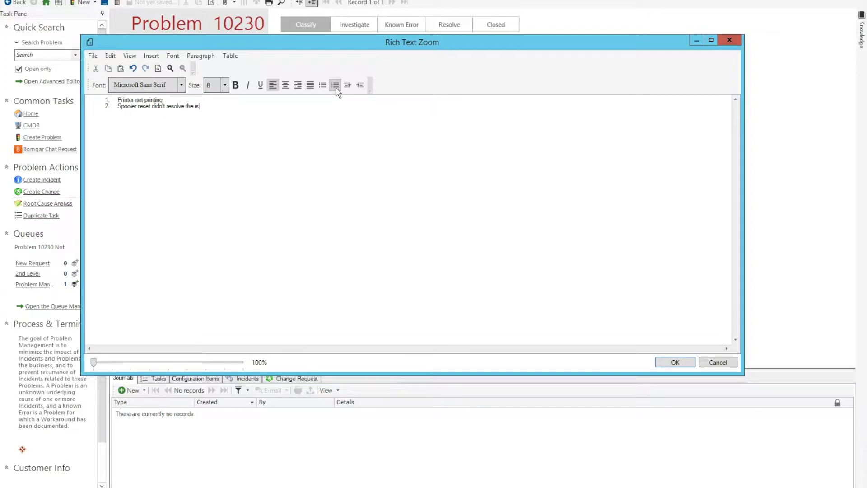
{"action": "left_click", "coordinate": [676, 363]}
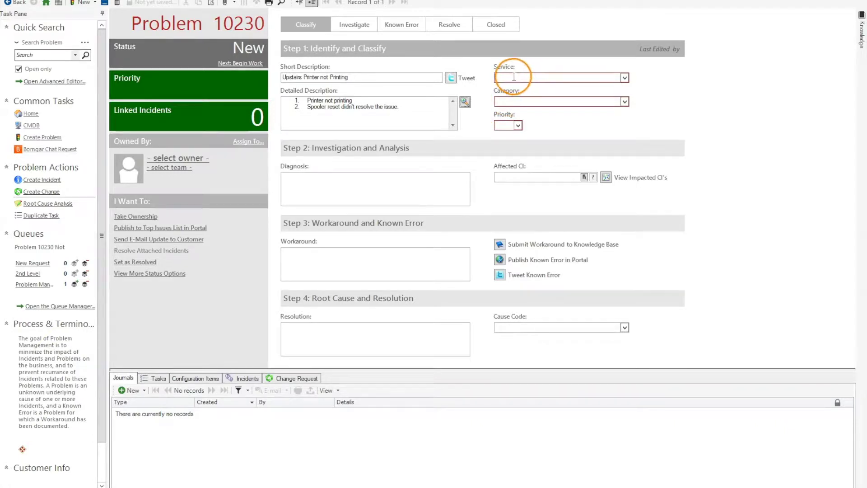
Classify as Printing service, Network category, priority 2 (High urgency, Department impact), and take ownership
{"action": "left_click", "coordinate": [625, 78]}
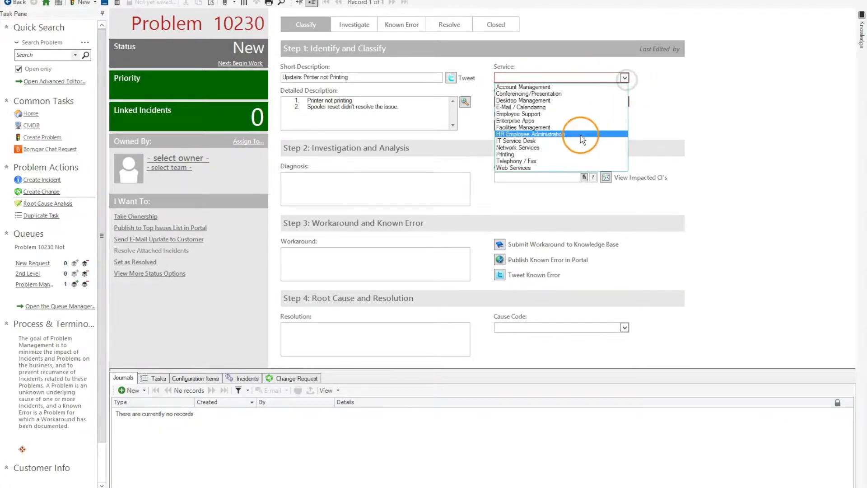
{"action": "left_click", "coordinate": [570, 154]}
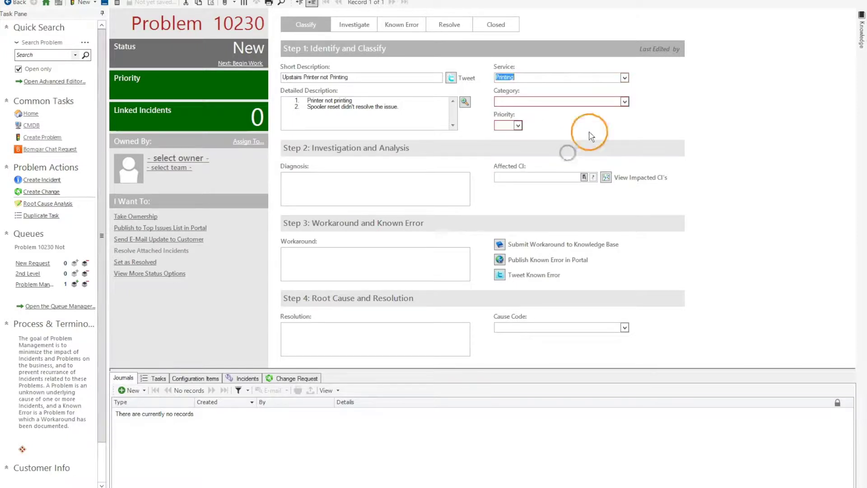
{"action": "left_click", "coordinate": [622, 101]}
{"action": "left_click", "coordinate": [564, 113]}
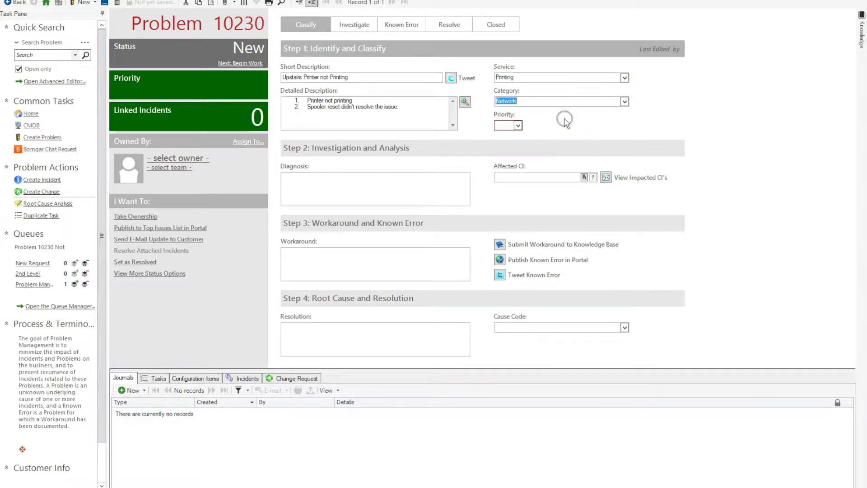
{"action": "left_click", "coordinate": [519, 125]}
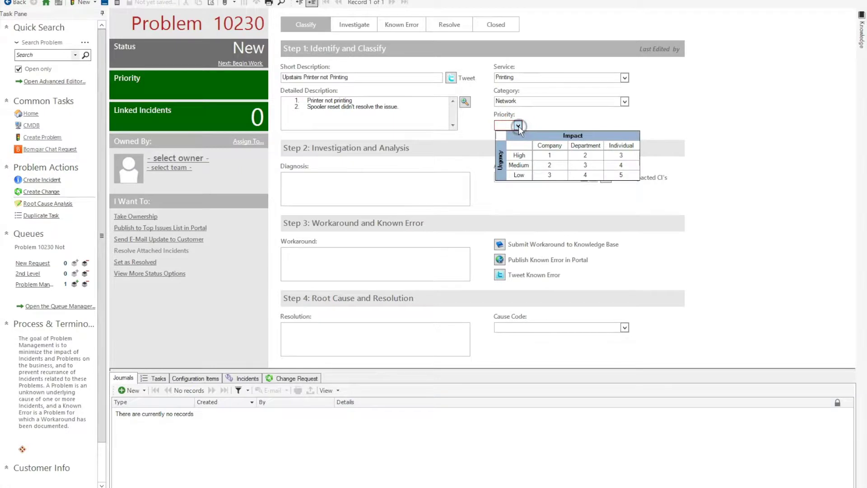
{"action": "left_click", "coordinate": [586, 156]}
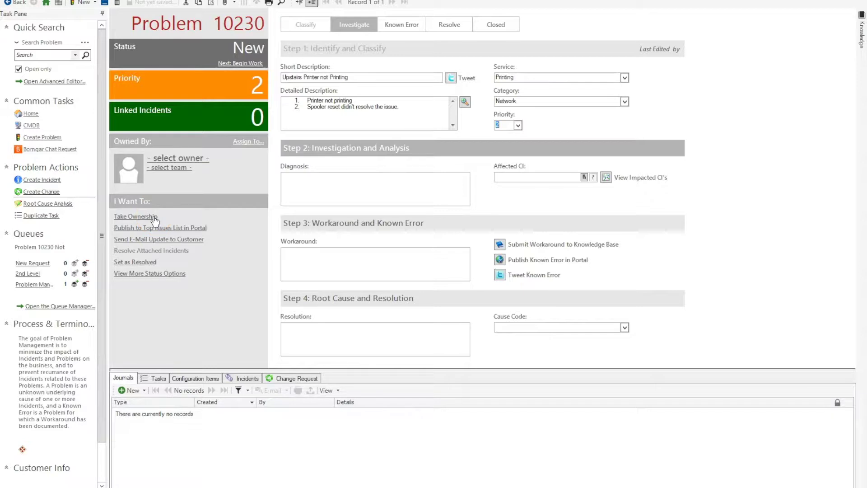
{"action": "left_click", "coordinate": [153, 218]}
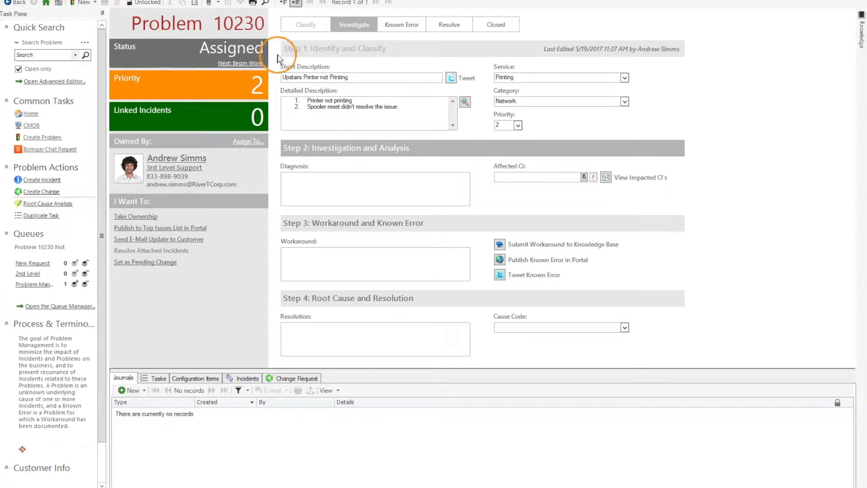
Begin work, enter diagnosis 'Printer port is dead', and look up the affected printer configuration item
{"action": "left_click", "coordinate": [252, 64]}
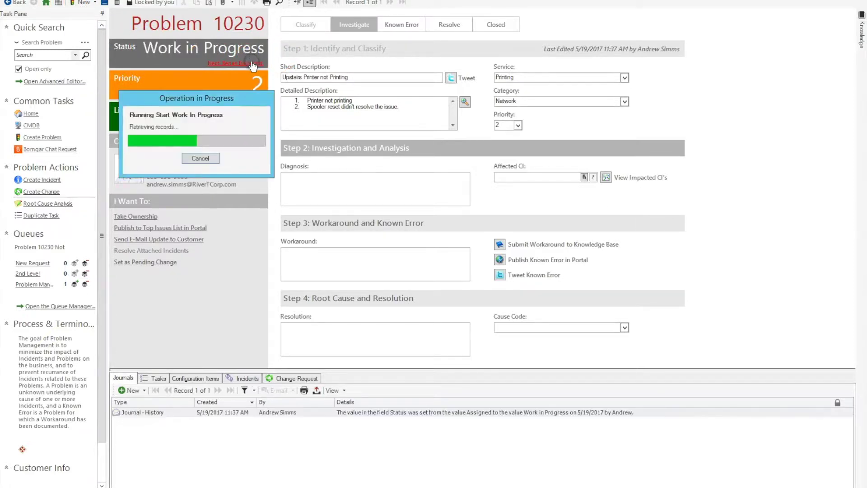
{"action": "left_click", "coordinate": [322, 173]}
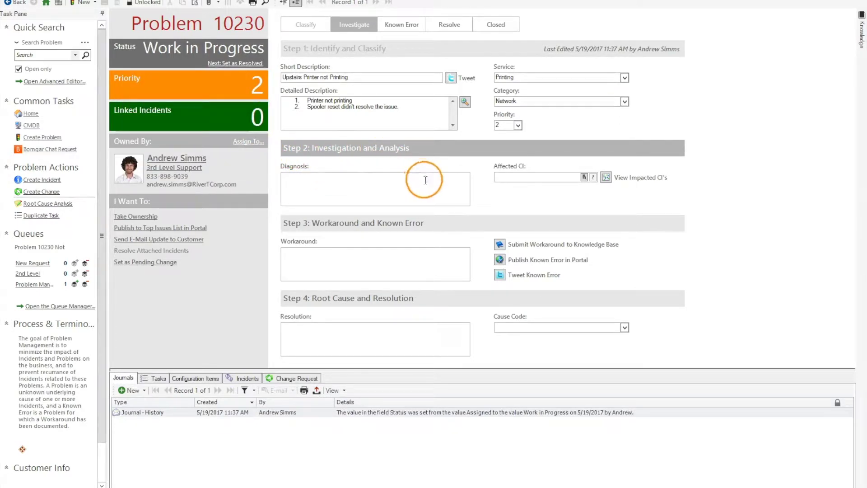
{"action": "left_click", "coordinate": [379, 182]}
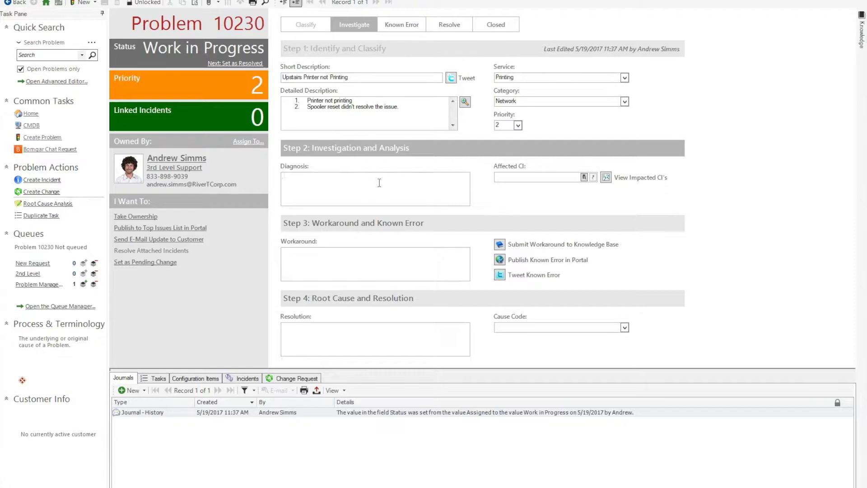
{"action": "type", "text": "Printer port is dead."}
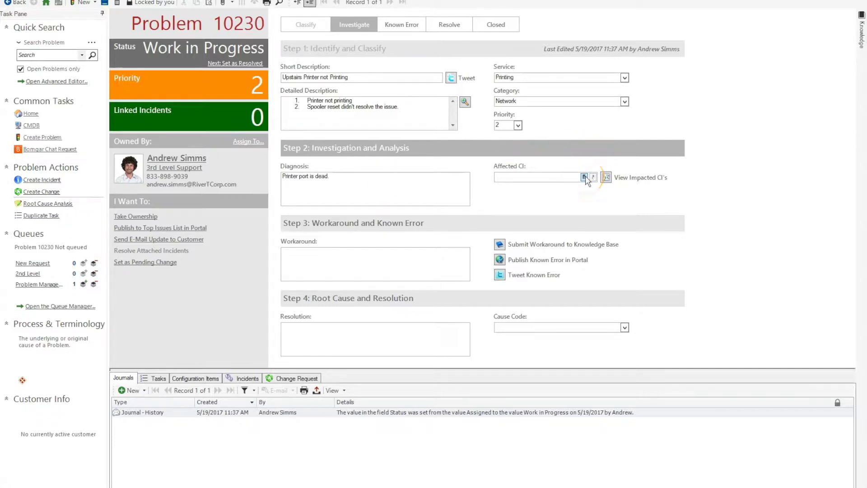
{"action": "left_click", "coordinate": [584, 177]}
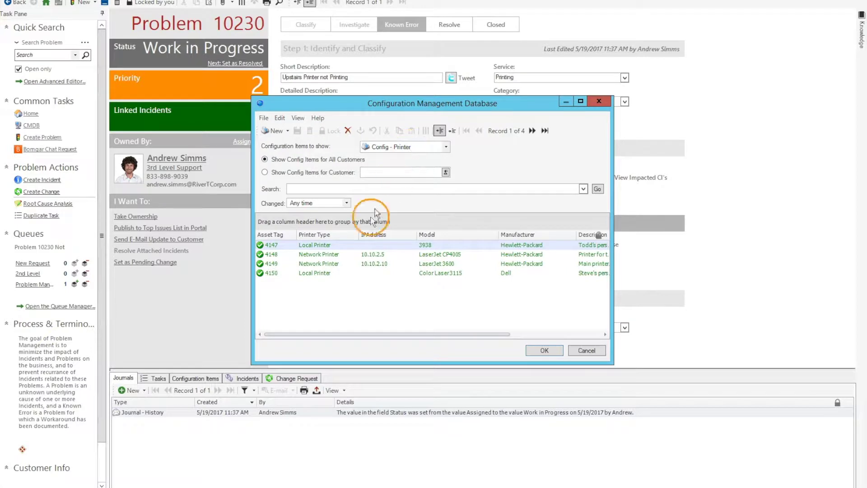
{"action": "left_click", "coordinate": [328, 256]}
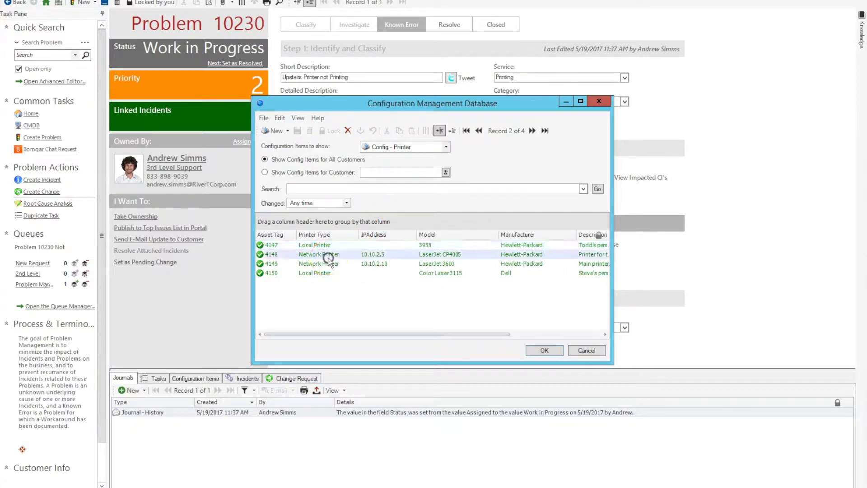
{"action": "double_click", "coordinate": [329, 258]}
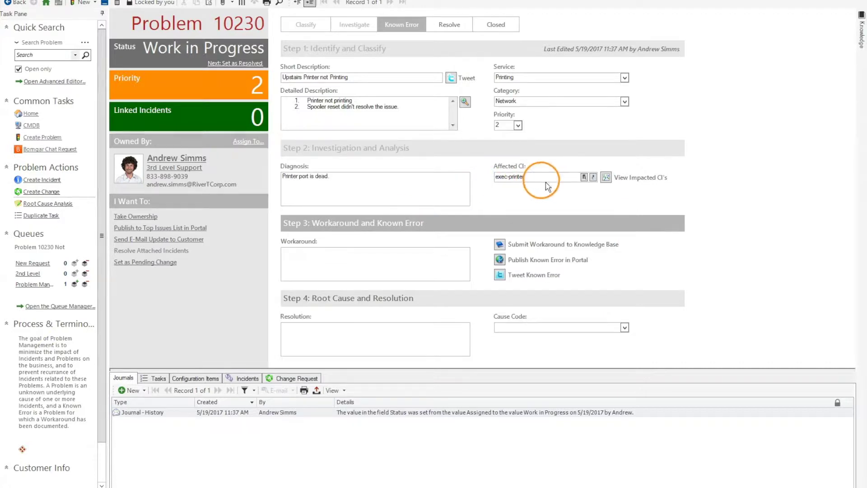
{"action": "left_click_drag", "start_coordinate": [542, 177], "coordinate": [465, 176]}
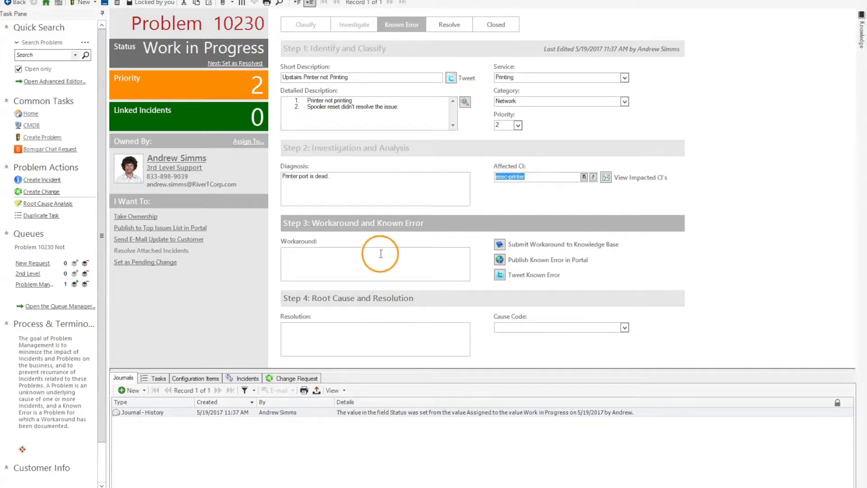
{"action": "left_click", "coordinate": [204, 378]}
{"action": "left_click", "coordinate": [142, 419]}
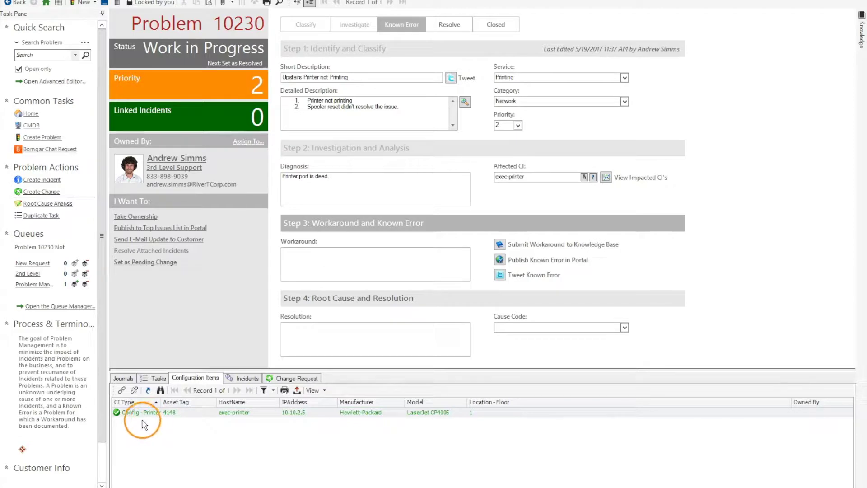
{"action": "left_click", "coordinate": [121, 391]}
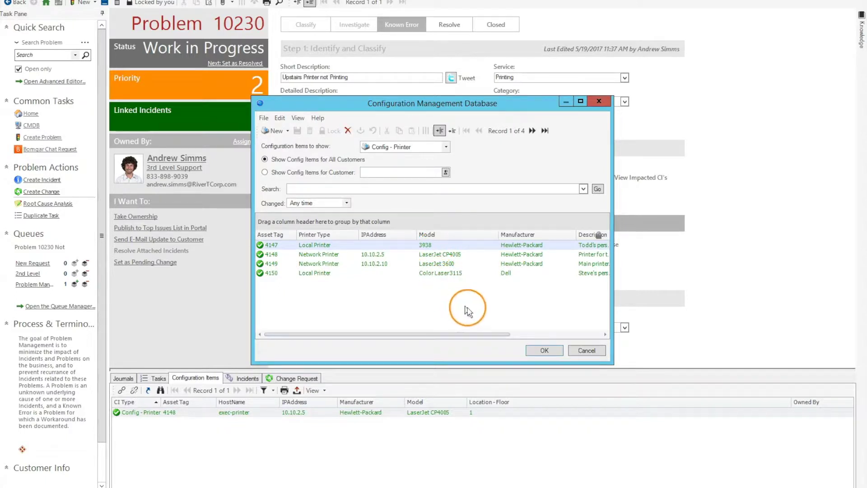
{"action": "left_click", "coordinate": [583, 351]}
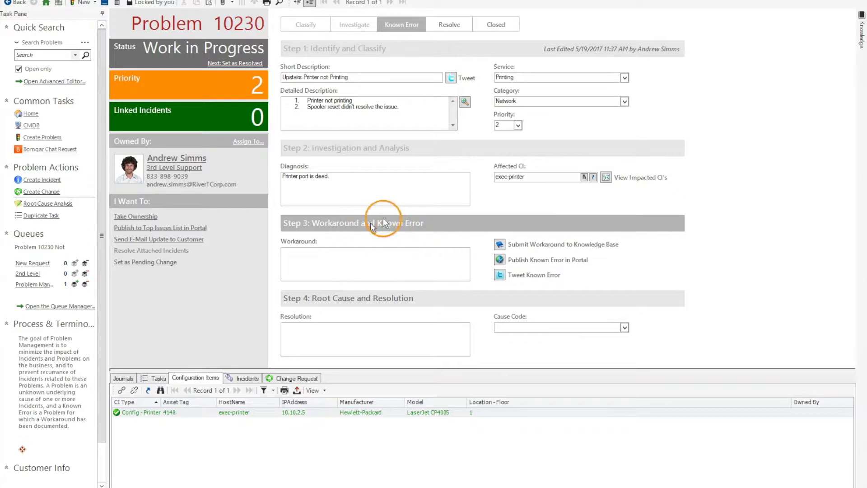
Enter the workaround 'Printer 10.10.2.10 is working users should print to that printer until we can replace this one.'
{"action": "left_click", "coordinate": [329, 269]}
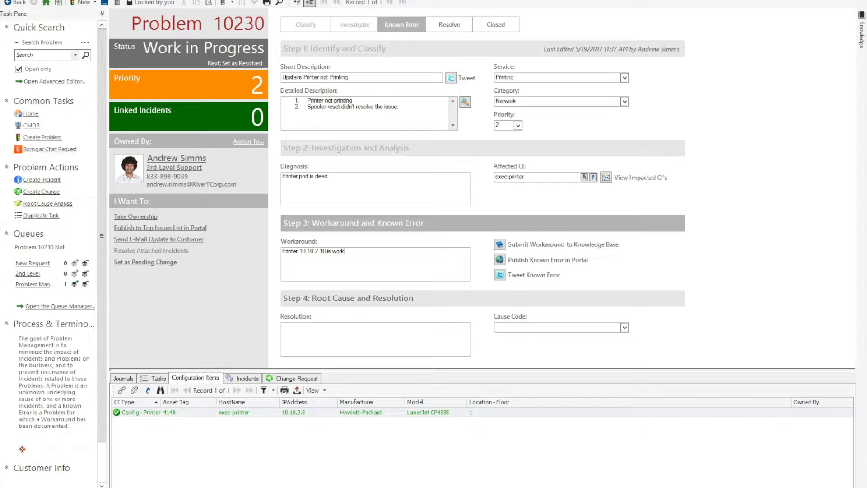
{"action": "type", "text": "users should print to that printer un"}
{"action": "type", "text": "til we can"}
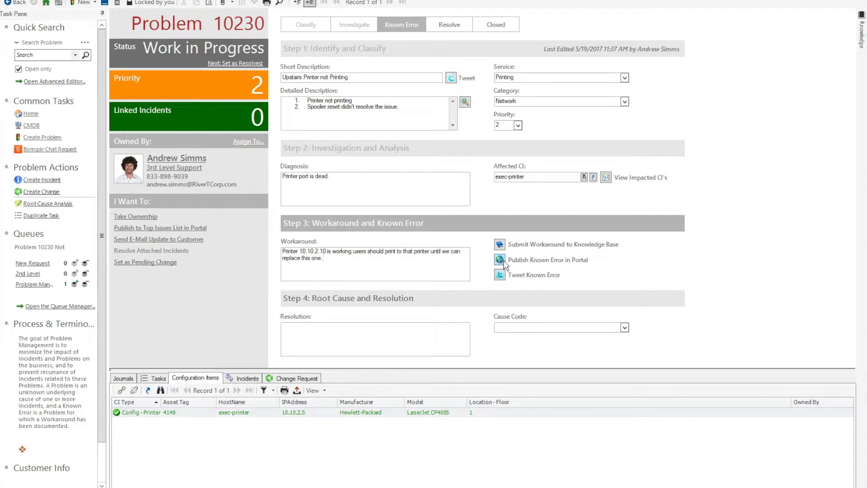
Publish the known error to the portal and bring up the IT Service Desk portal page
{"action": "left_click", "coordinate": [501, 262]}
{"action": "left_click", "coordinate": [419, 216]}
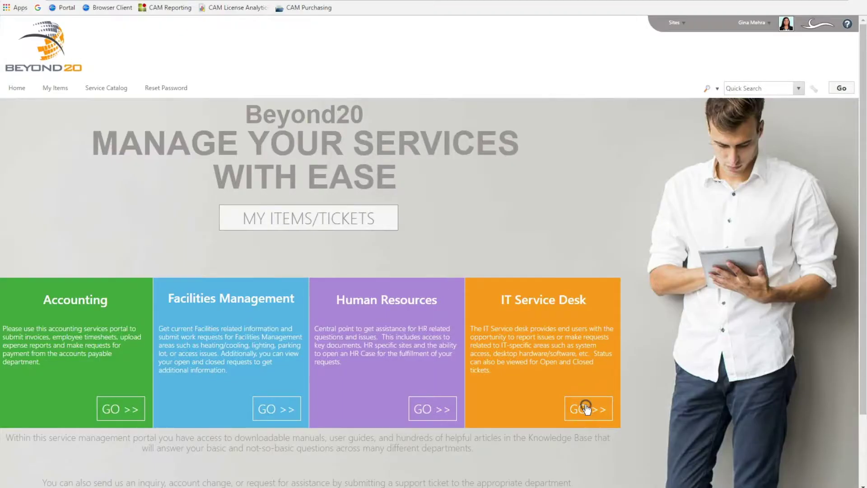
{"action": "left_click", "coordinate": [586, 409]}
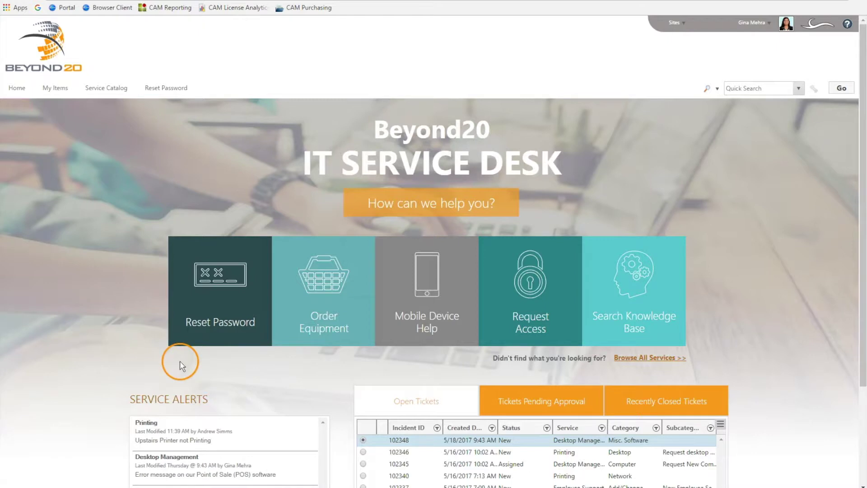
Subscribe to the Printing alert 'Upstairs Printer not Printing' with Affects Me Too, creating incident 102350
{"action": "scroll", "coordinate": [180, 365], "scroll_direction": "down", "scroll_amount": 1}
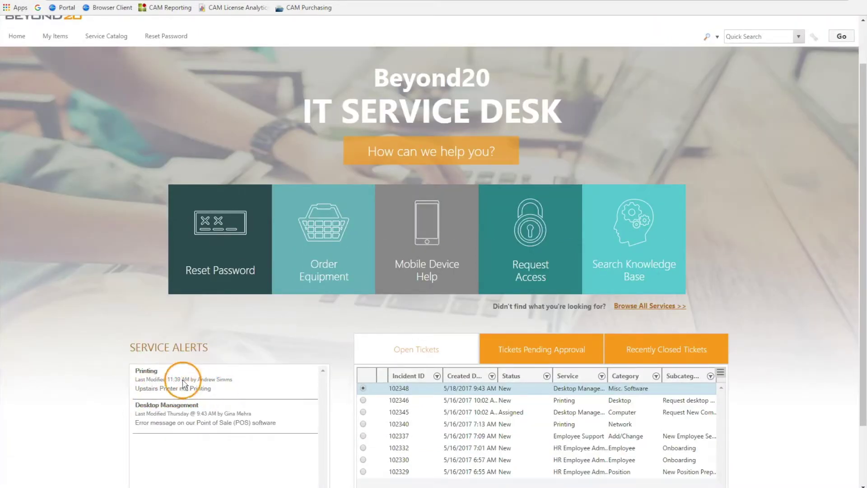
{"action": "left_click", "coordinate": [148, 370]}
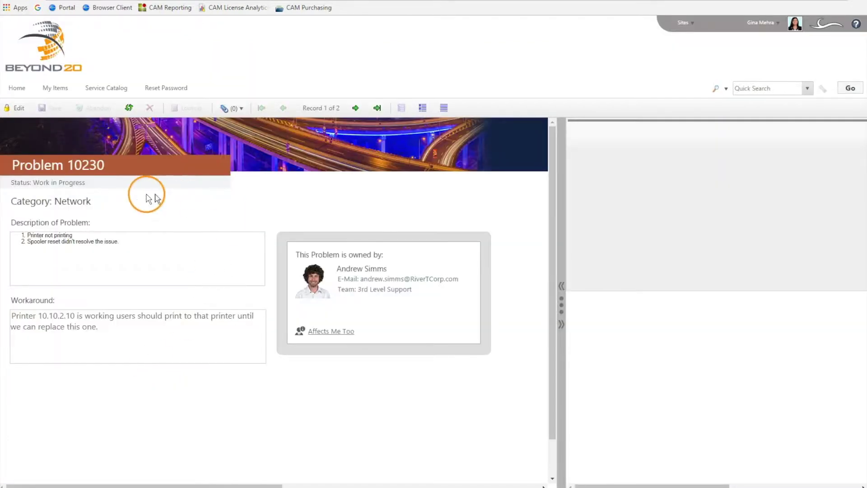
{"action": "left_click", "coordinate": [340, 333]}
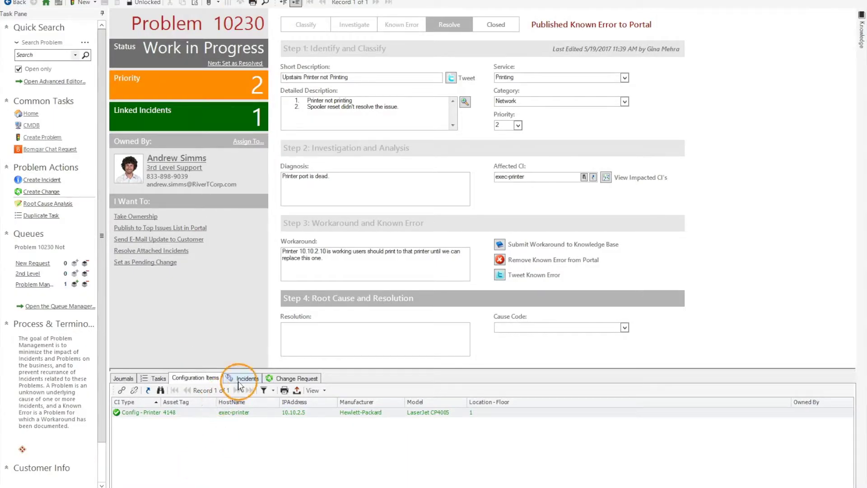
{"action": "left_click", "coordinate": [241, 381]}
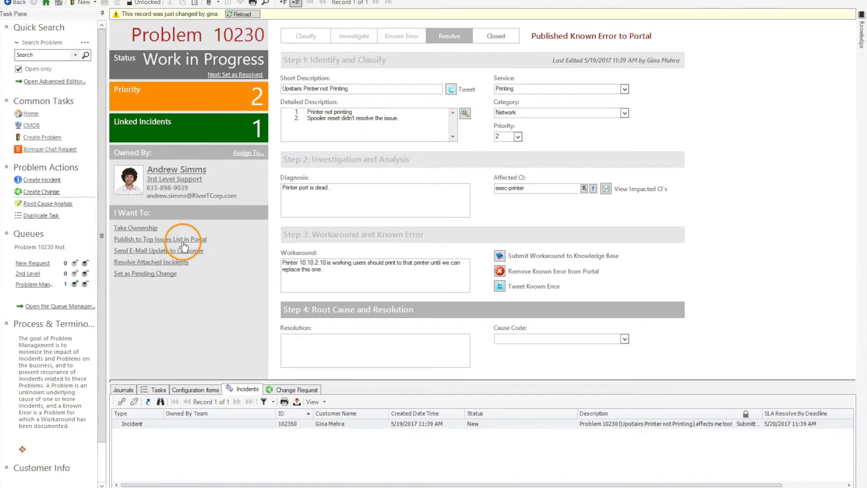
E-mail the customer 'Printer ordered should be replaced EOD Wednesday' and remove the known error from the portal
{"action": "left_click", "coordinate": [185, 249]}
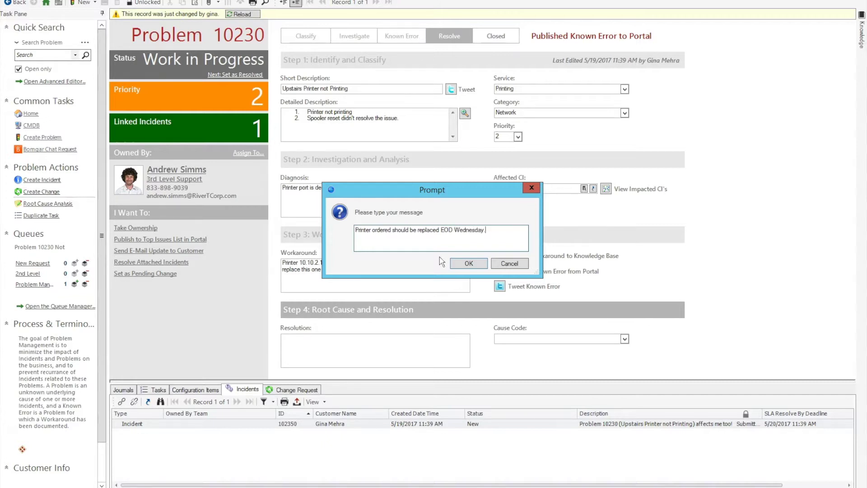
{"action": "left_click", "coordinate": [468, 263]}
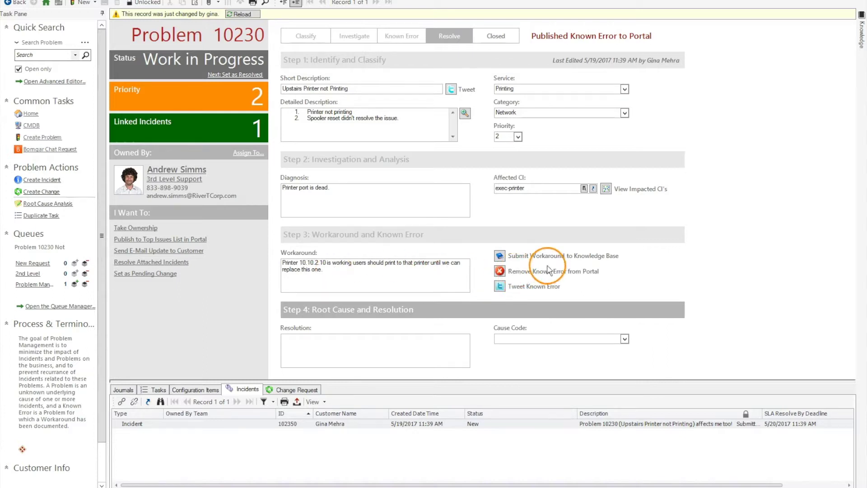
{"action": "left_click", "coordinate": [500, 271]}
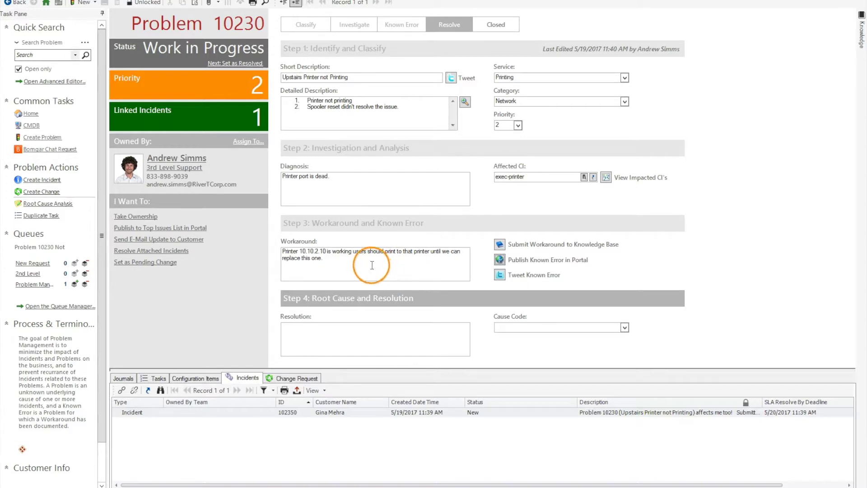
Record resolution 'Replaced printer upstairs with same ip (10.10.2.5)' with cause code Hardware Failure
{"action": "left_click", "coordinate": [338, 339]}
{"action": "type", "text": "R"}
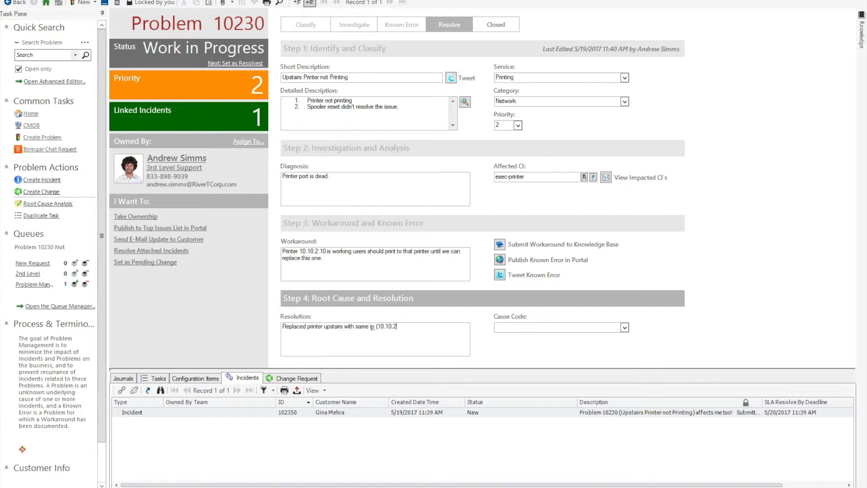
{"action": "type", "text": ")"}
{"action": "left_click", "coordinate": [624, 327]}
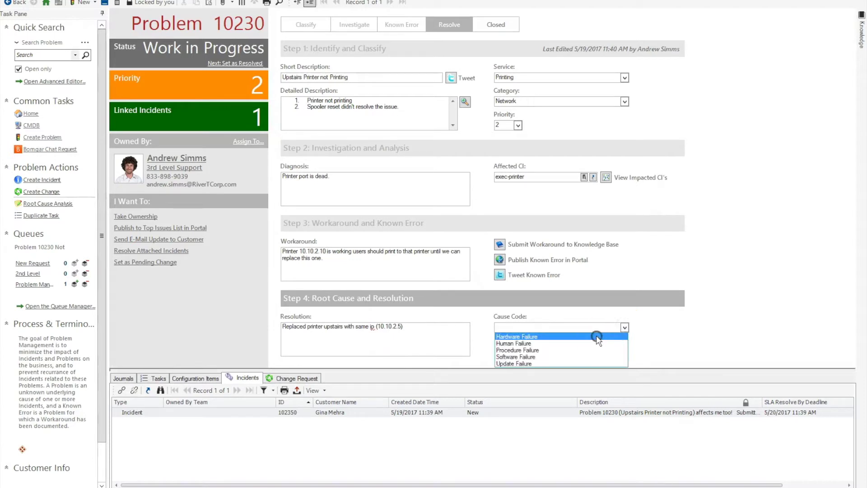
{"action": "left_click", "coordinate": [597, 336]}
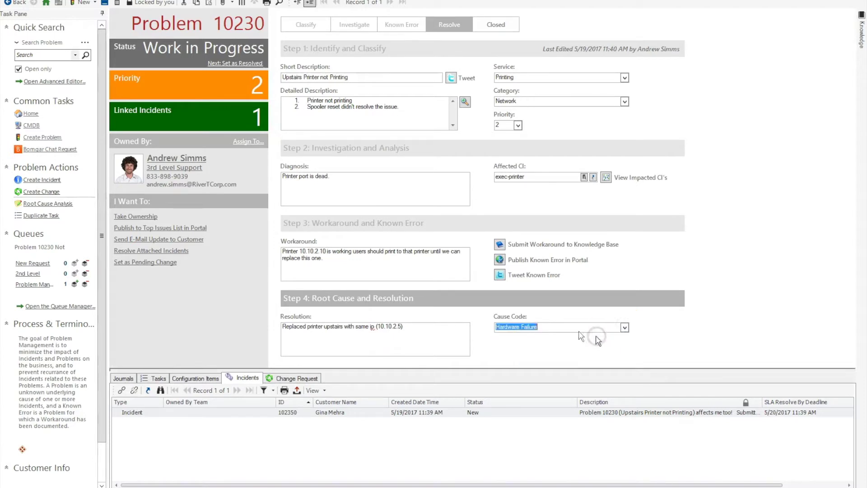
Set Problem 10230 to Resolved, resolving linked incident 102350, and select the resolution note
{"action": "left_click", "coordinate": [238, 64]}
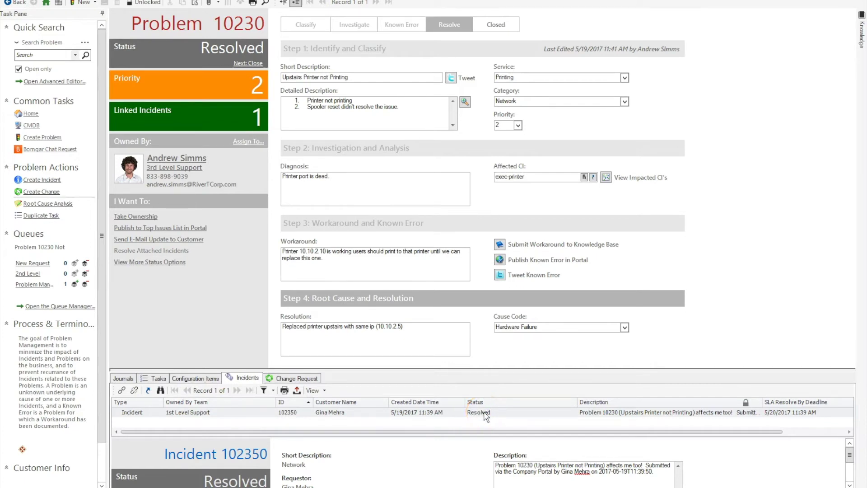
{"action": "left_click_drag", "start_coordinate": [412, 326], "coordinate": [269, 327]}
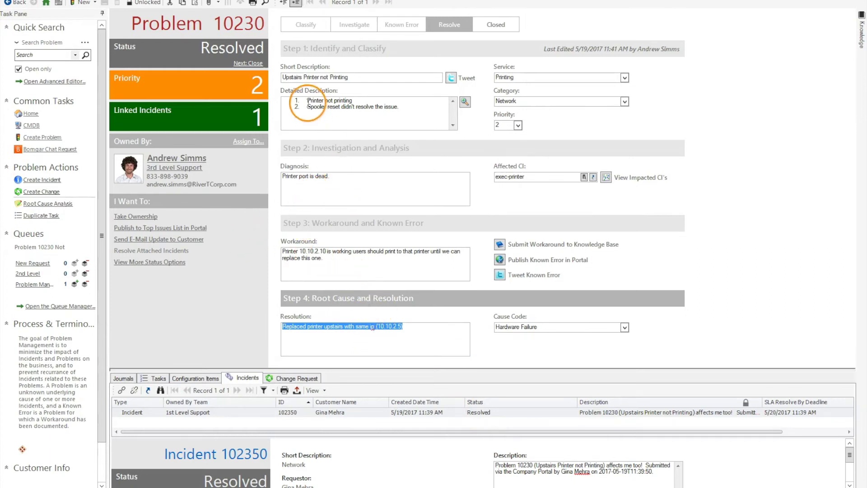
Set Problem 10230 to Closed and save it, leaving linked incident 102350 Resolved
{"action": "left_click", "coordinate": [248, 62]}
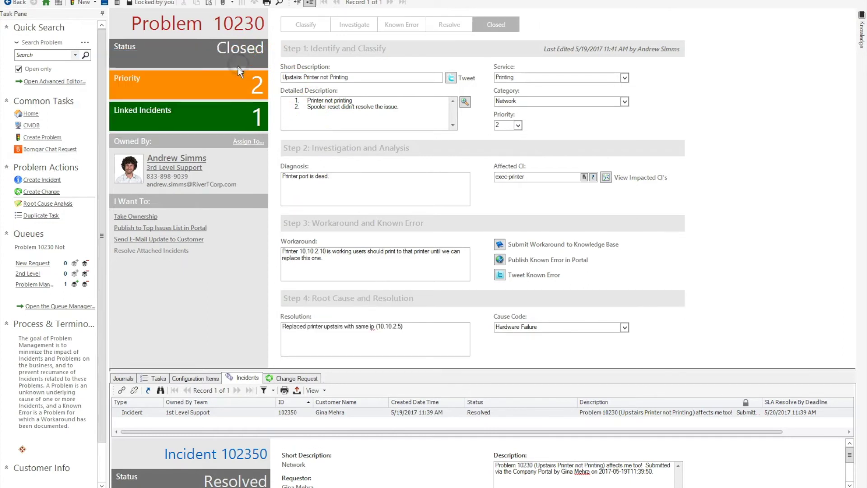
{"action": "left_click", "coordinate": [144, 8]}
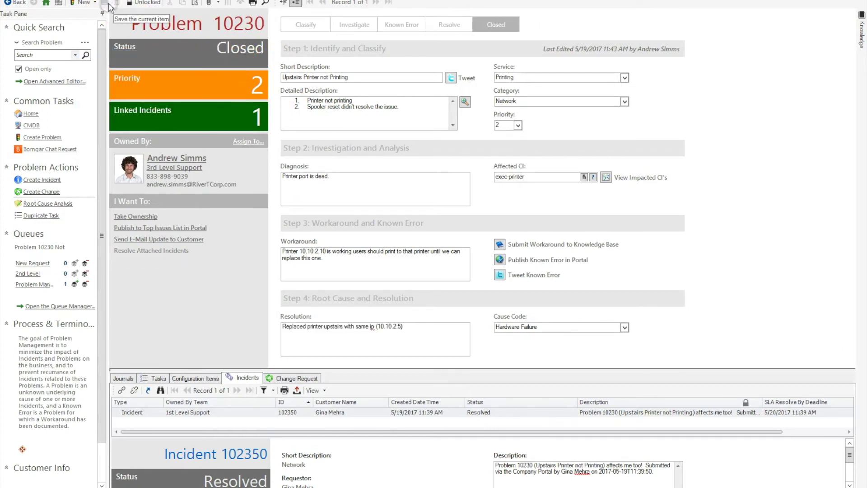
{"action": "left_click", "coordinate": [233, 107]}
{"action": "left_click", "coordinate": [340, 119]}
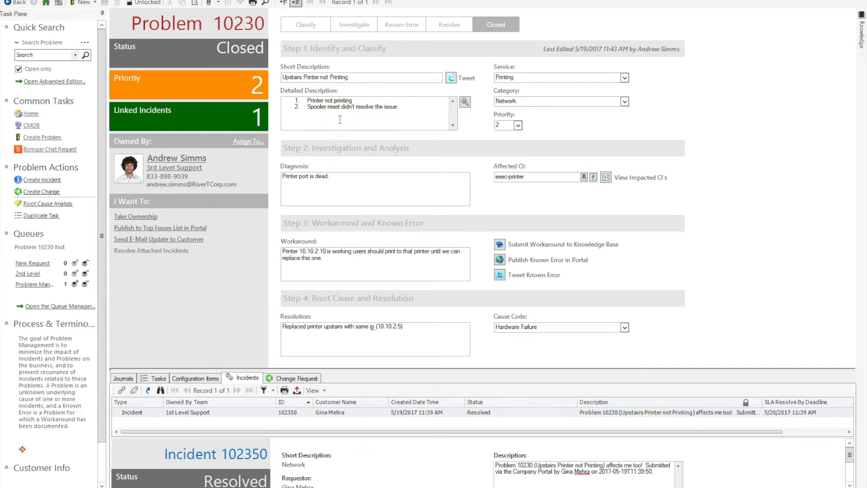
{"action": "left_click", "coordinate": [334, 170]}
{"action": "left_click", "coordinate": [334, 186]}
{"action": "left_click", "coordinate": [348, 181]}
{"action": "left_click", "coordinate": [349, 181]}
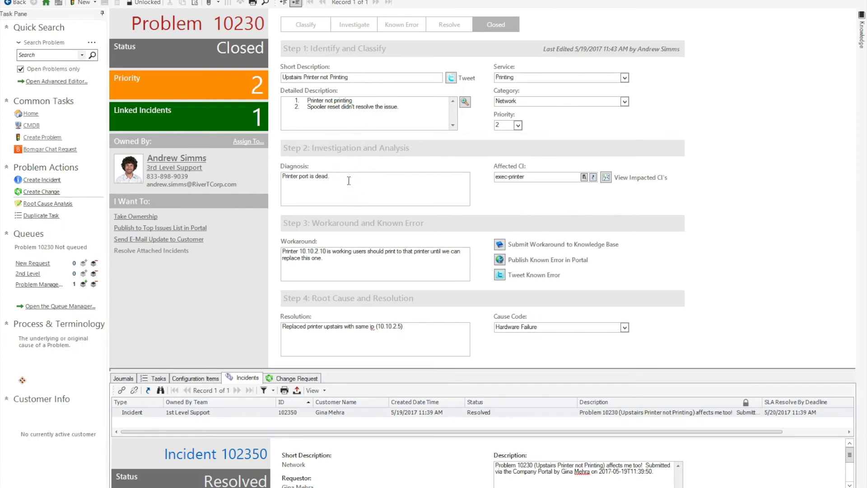
{"action": "left_click", "coordinate": [318, 182]}
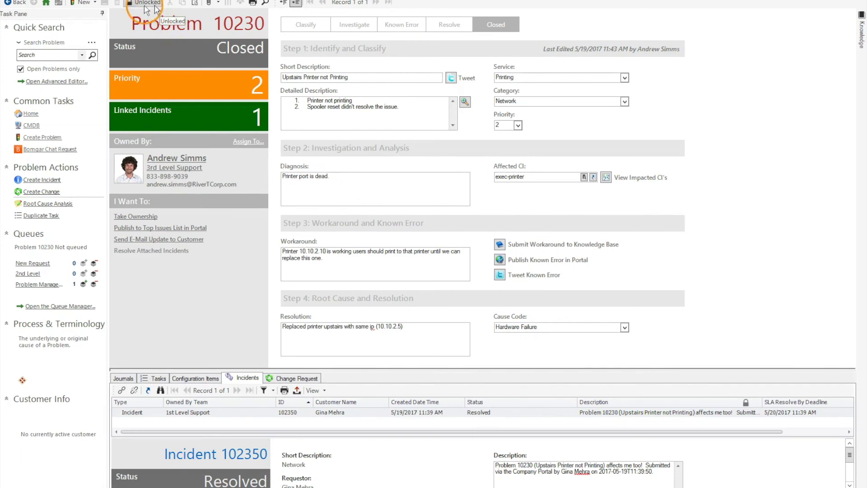